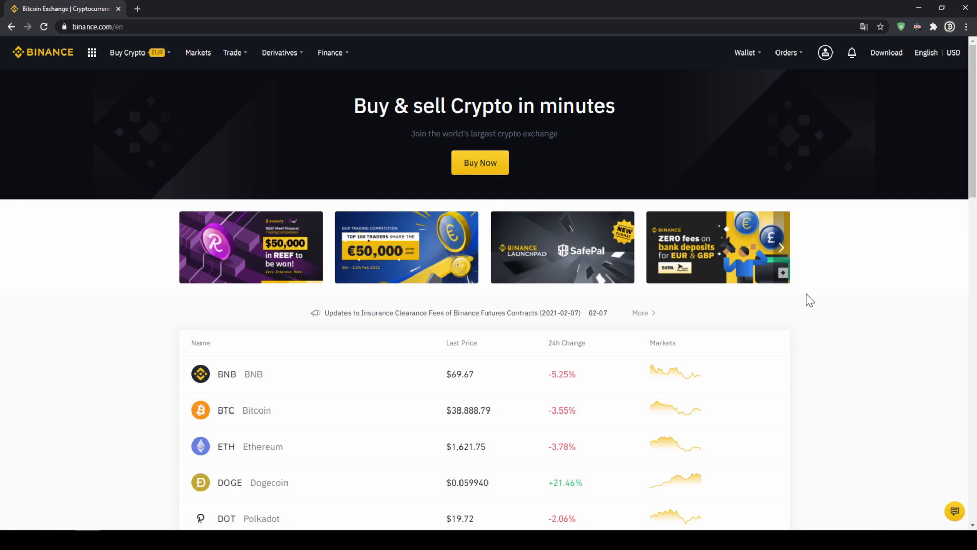
# Step: Open the account's identification page and check the identity verification status under Personal details
pyautogui.moveTo(826, 60)
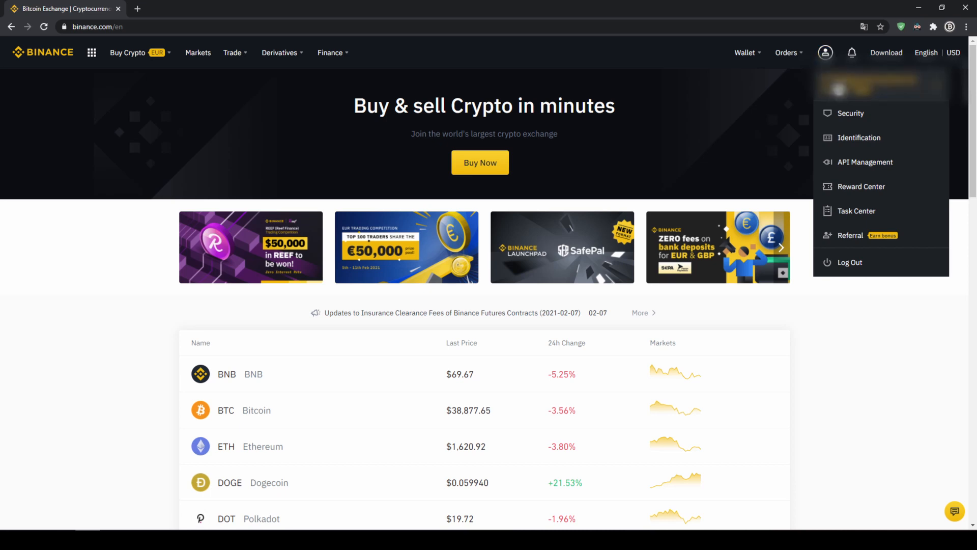
pyautogui.click(857, 147)
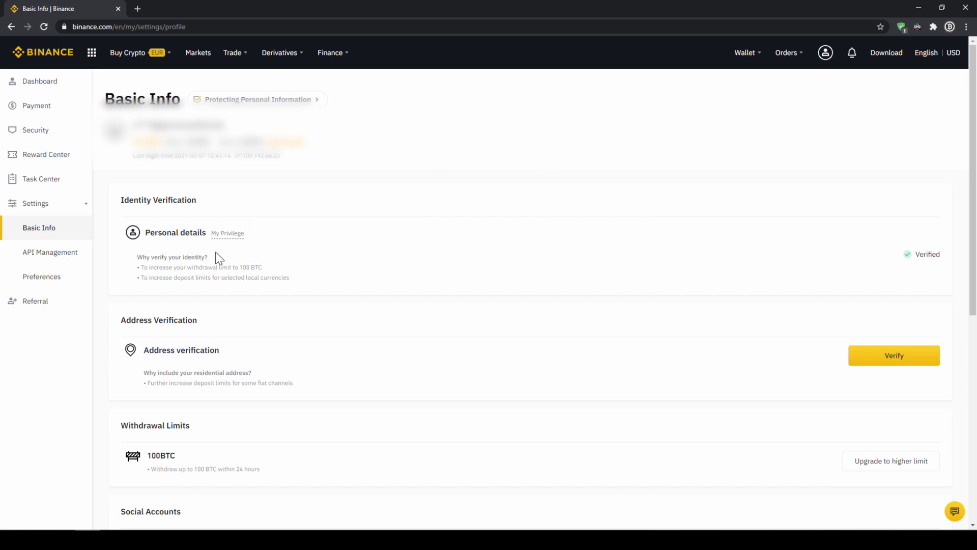
pyautogui.moveTo(911, 254); pyautogui.dragTo(948, 263)
pyautogui.click(953, 265)
# Step: Open the Fiat and Spot wallet and review the Fiat Balance and Crypto Balance sections
pyautogui.moveTo(752, 57)
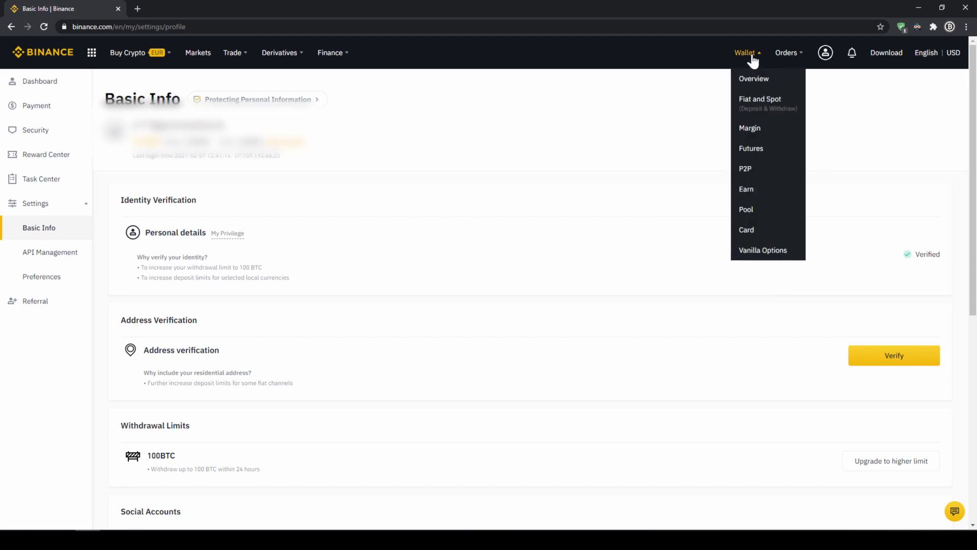
pyautogui.click(765, 114)
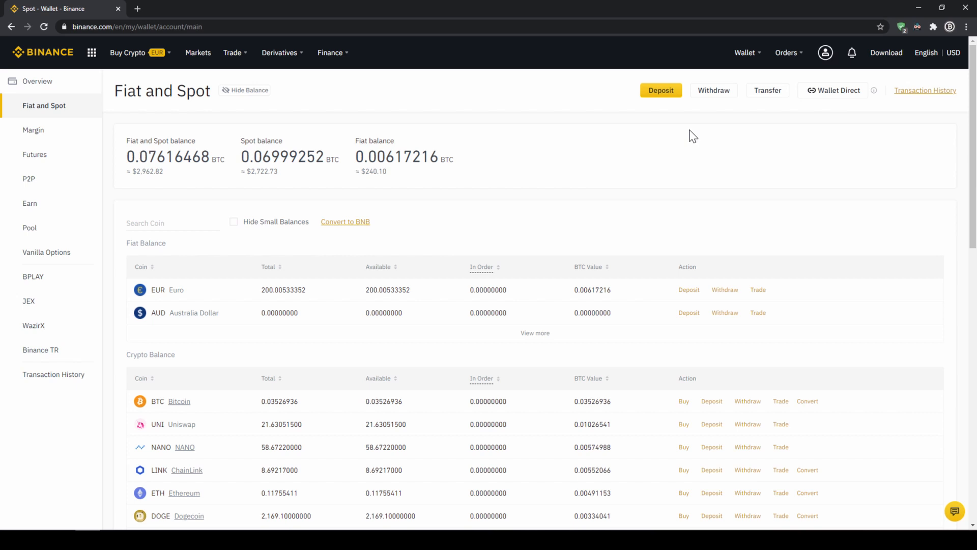
pyautogui.moveTo(135, 243); pyautogui.dragTo(184, 249)
pyautogui.moveTo(123, 356); pyautogui.dragTo(193, 363)
pyautogui.click(211, 361)
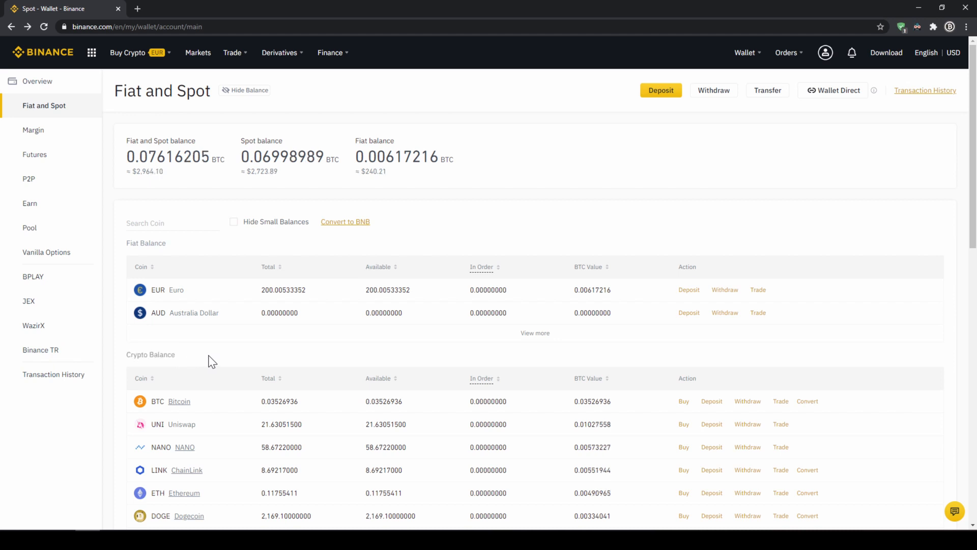
# Step: Open the wallet's fiat deposit page and select USD as the deposit currency
pyautogui.click(661, 91)
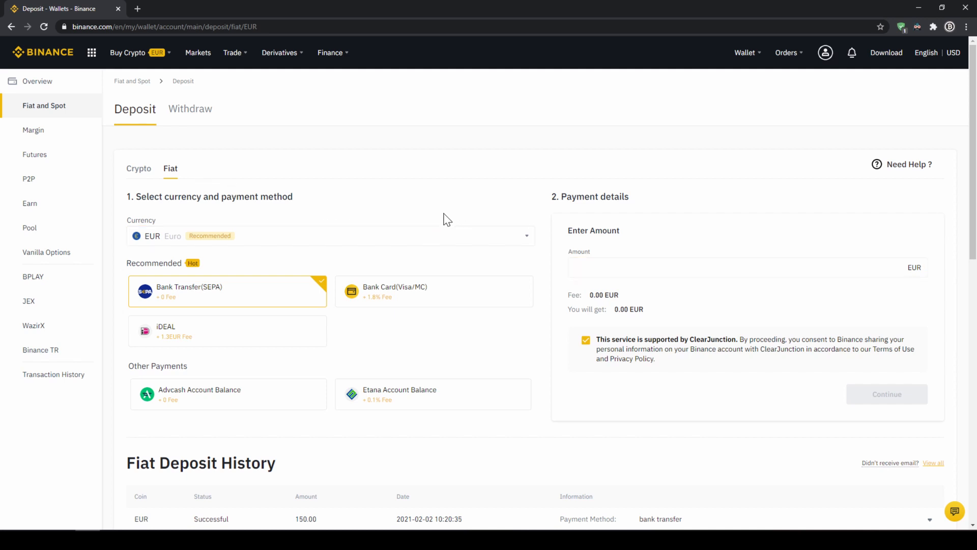
pyautogui.click(409, 248)
pyautogui.scroll(-5, 270, 316)
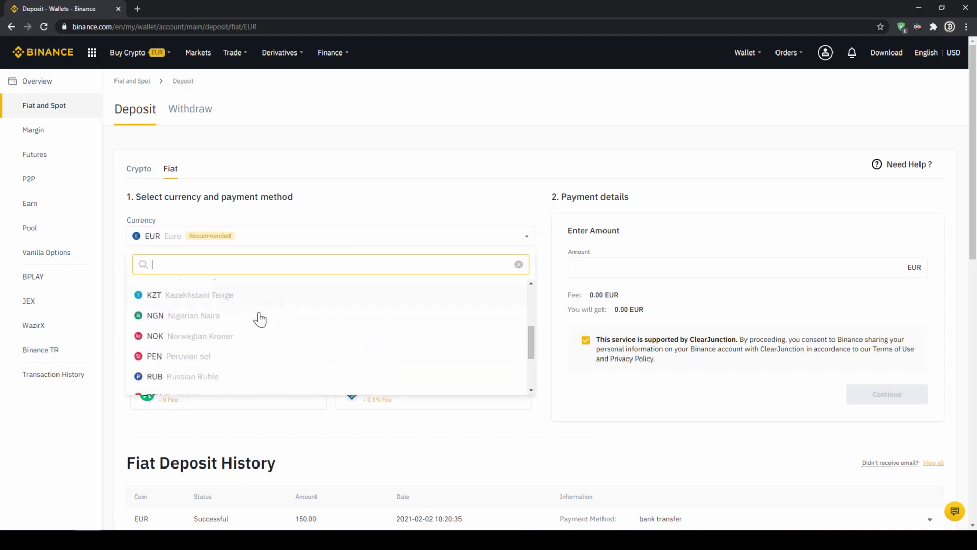
pyautogui.scroll(-1, 245, 348)
pyautogui.click(203, 363)
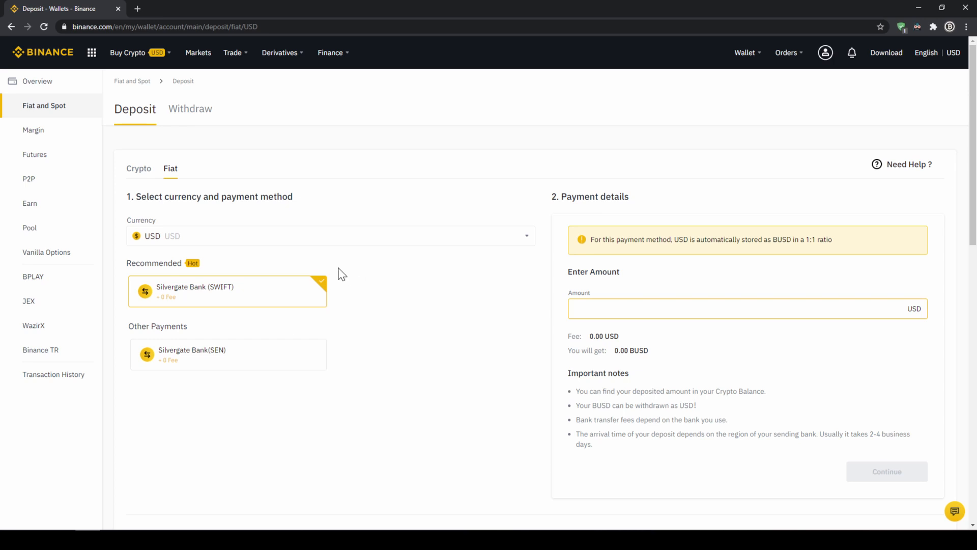
# Step: Switch the deposit currency back to EUR
pyautogui.click(323, 237)
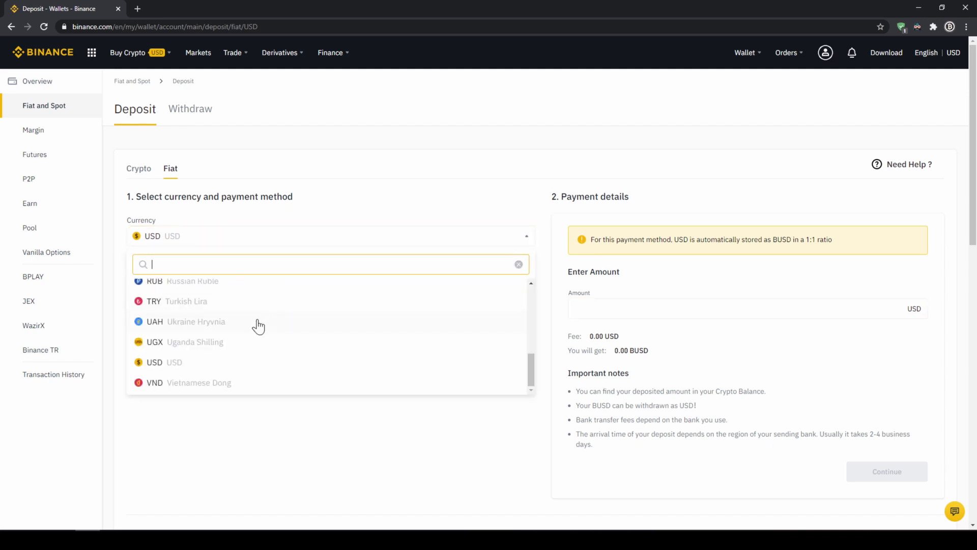
pyautogui.scroll(6, 244, 336)
pyautogui.click(174, 294)
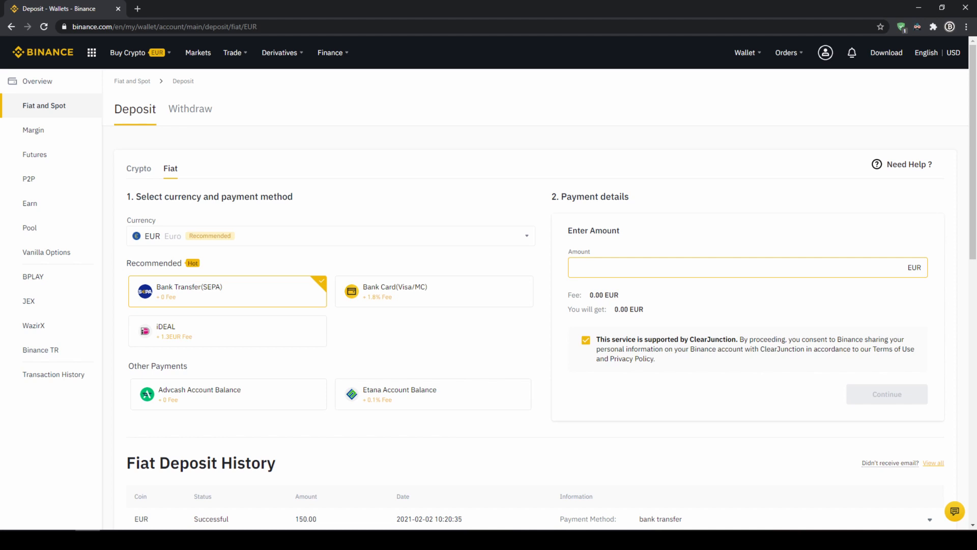
# Step: Continue with a Bank Transfer (SEPA) deposit of 1000 EUR and check the reference code line in the bank details
pyautogui.write('1000')
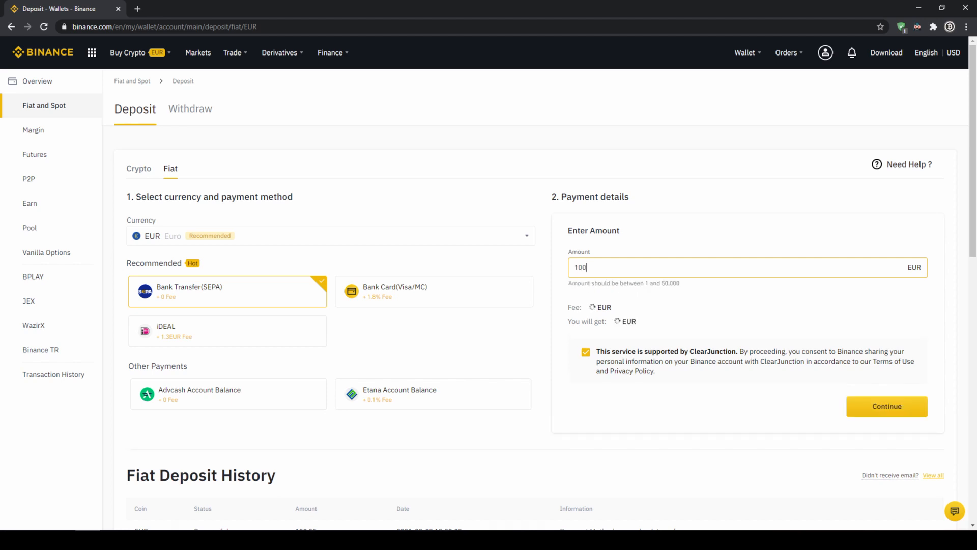
pyautogui.click(881, 406)
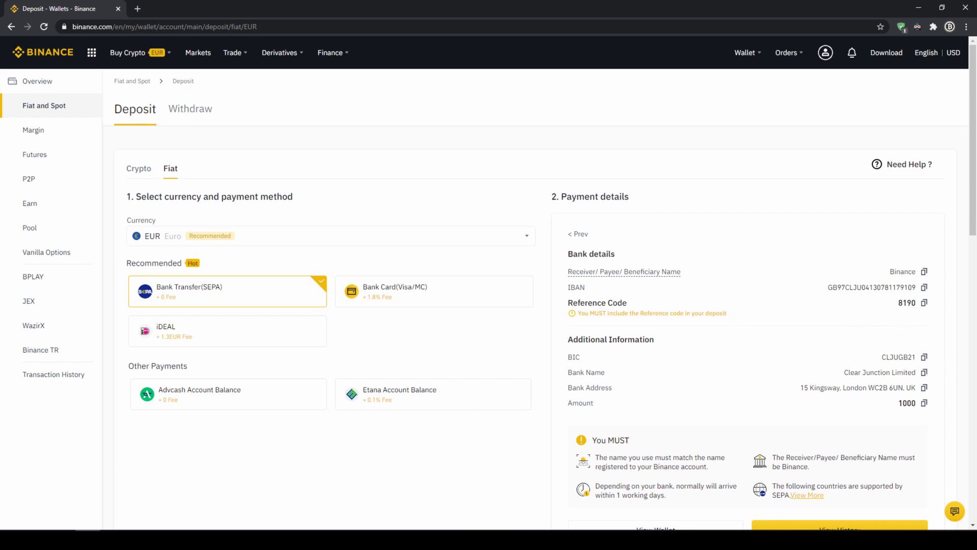
pyautogui.moveTo(598, 302); pyautogui.dragTo(840, 316)
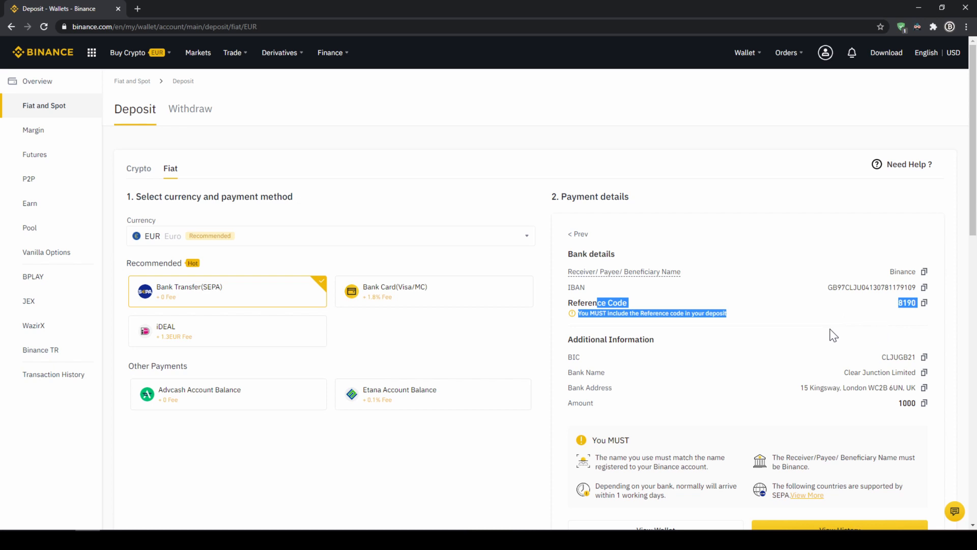
pyautogui.click(819, 348)
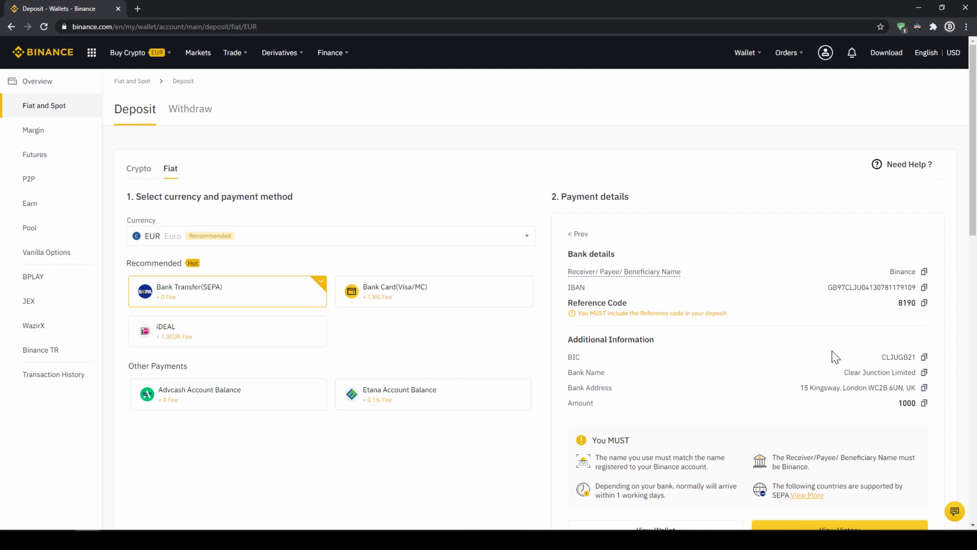
# Step: Return to the Fiat and Spot wallet and check the total Euro balance
pyautogui.moveTo(742, 53)
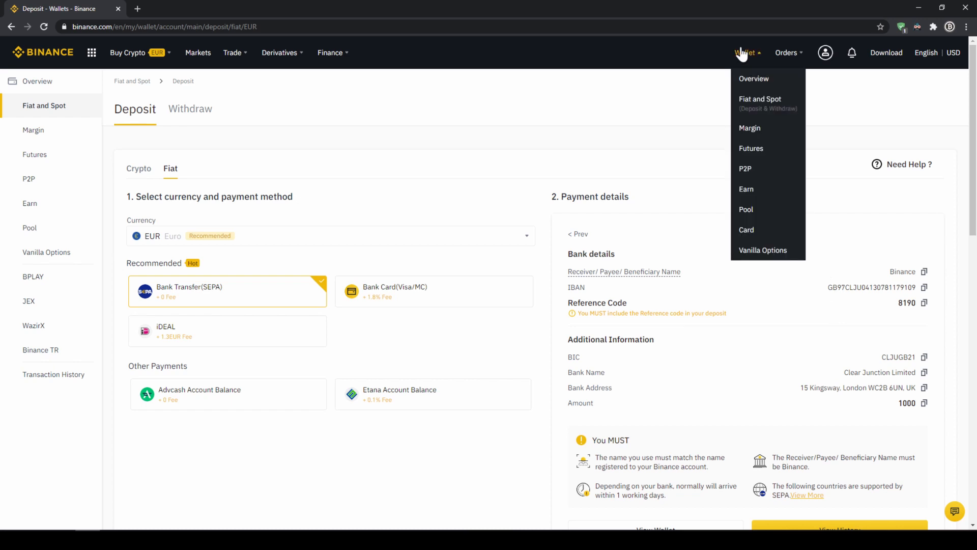
pyautogui.click(760, 106)
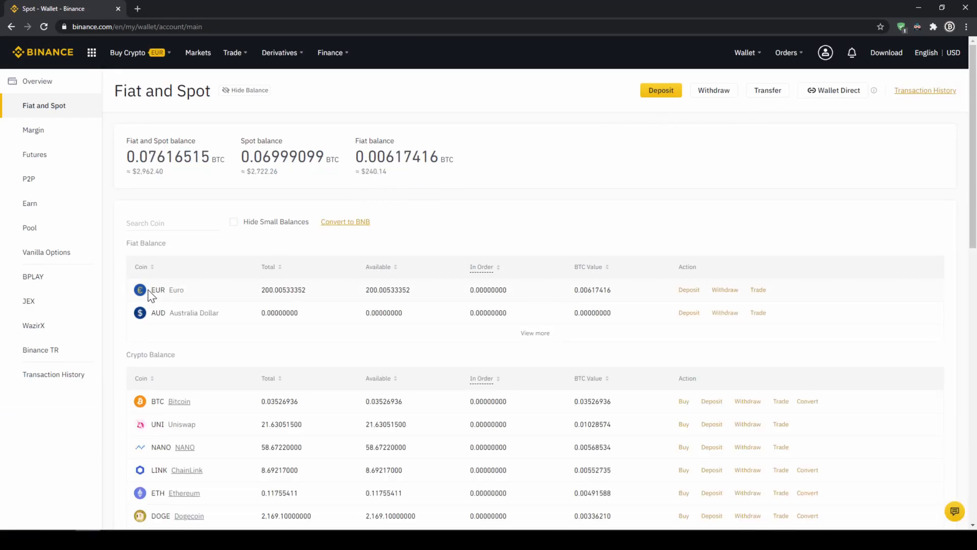
pyautogui.moveTo(153, 291); pyautogui.dragTo(321, 300)
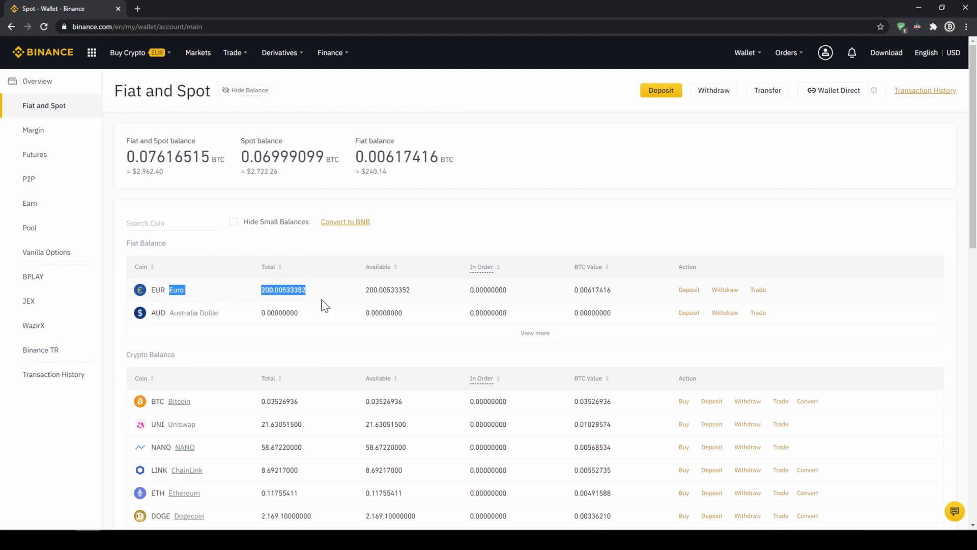
pyautogui.click(321, 300)
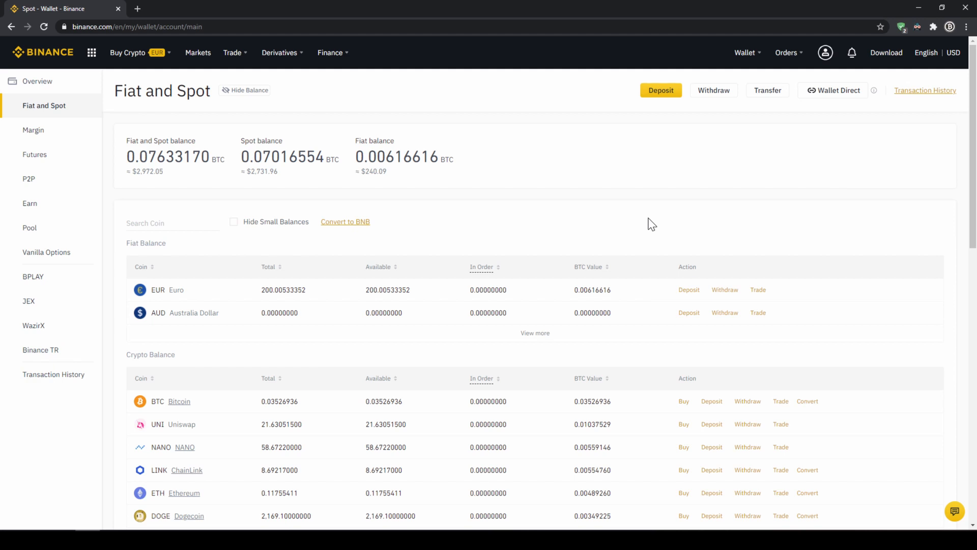
# Step: Open the crypto purchase page for credit/debit card payment and choose VET (VeChain) as the coin to buy
pyautogui.moveTo(148, 62)
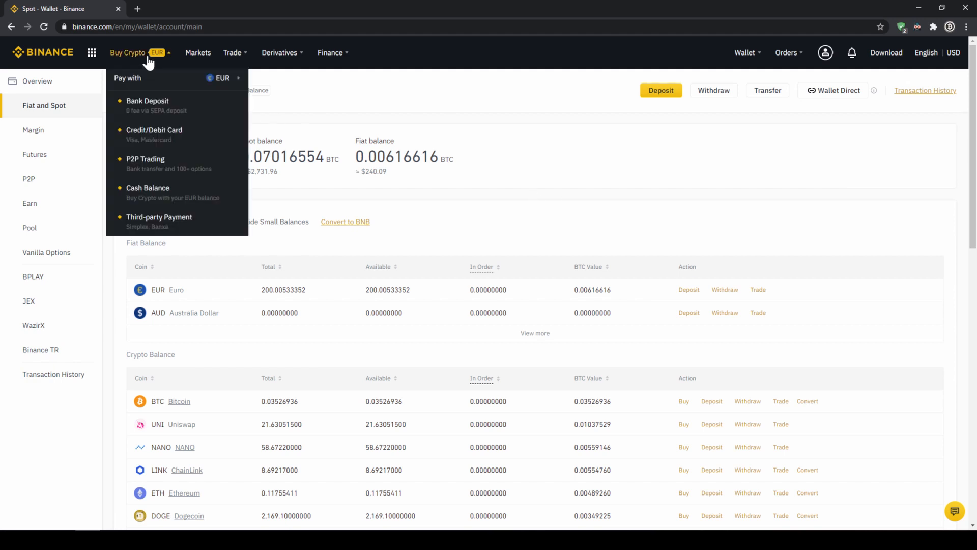
pyautogui.click(149, 142)
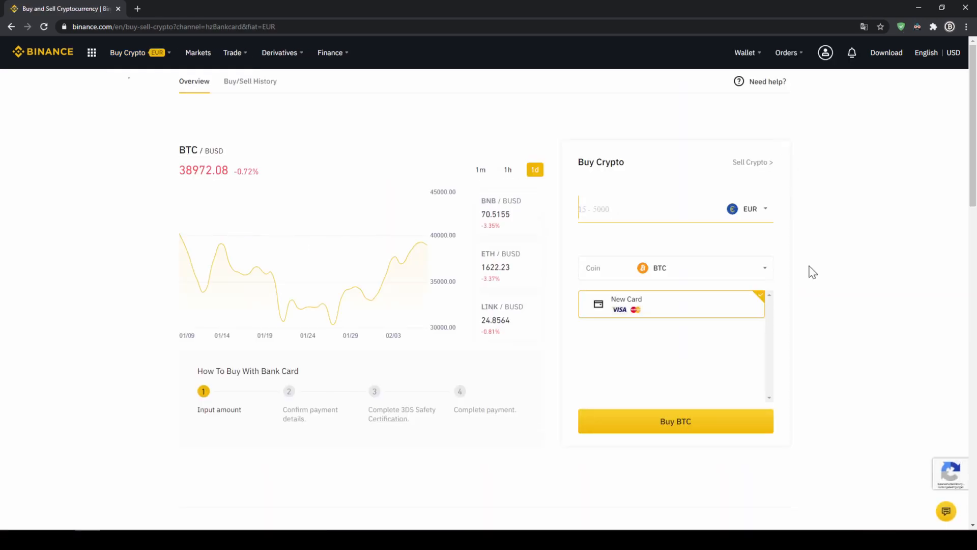
pyautogui.click(723, 274)
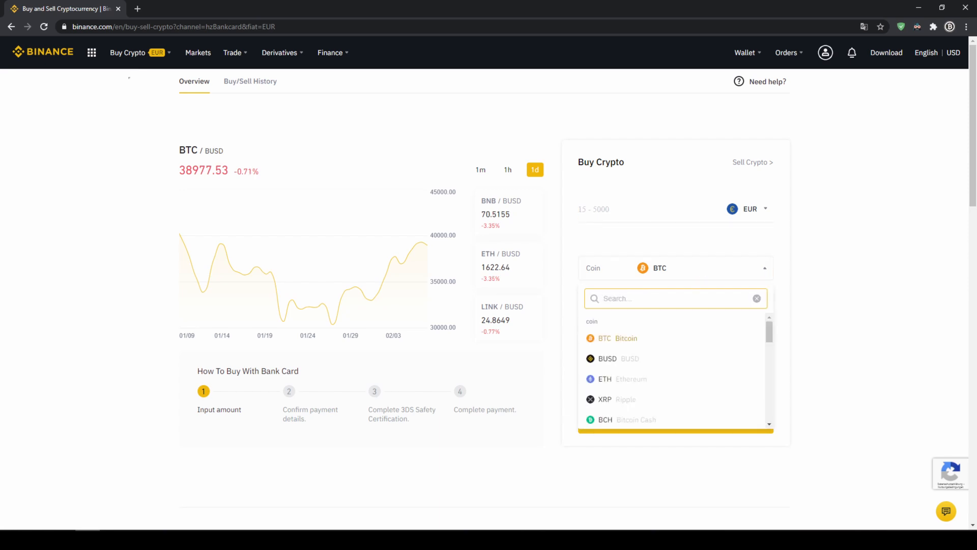
pyautogui.write('ve')
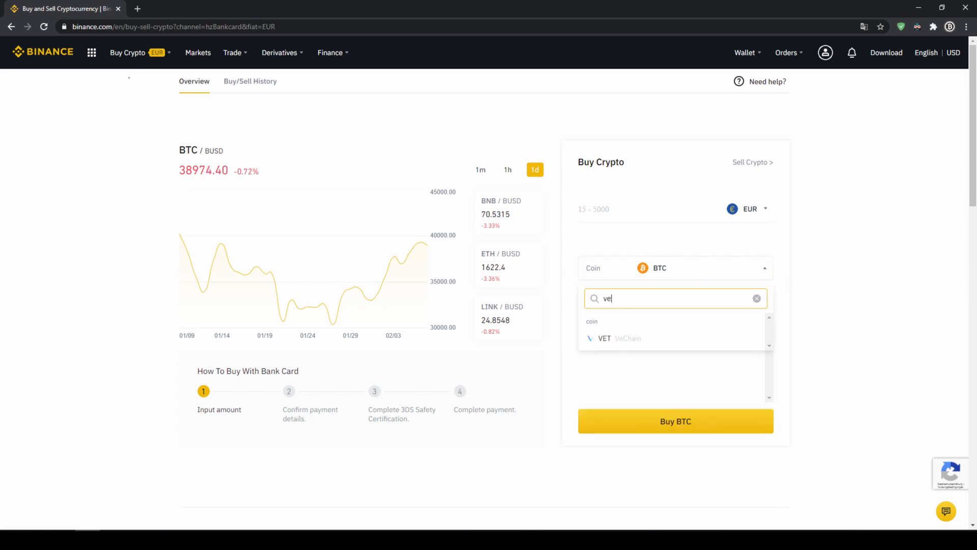
pyautogui.write('t')
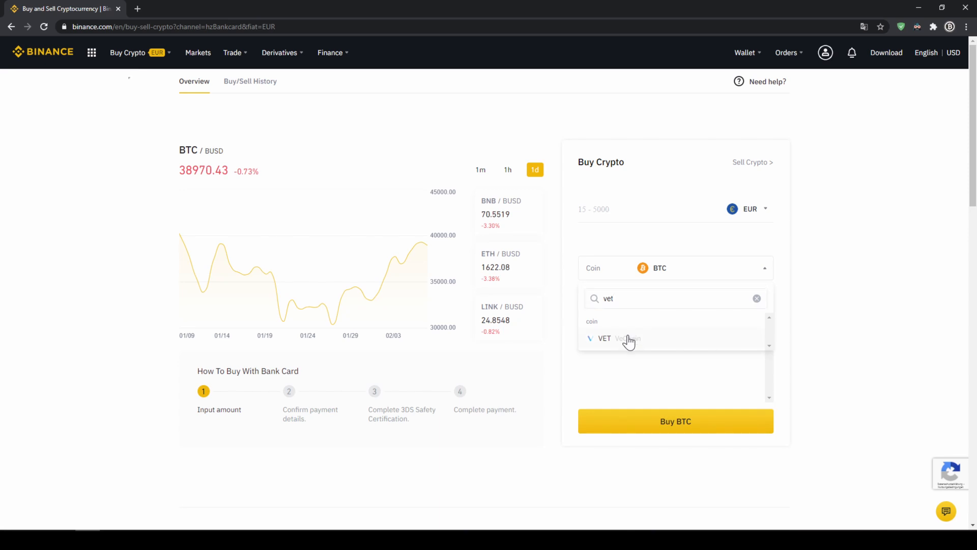
pyautogui.click(628, 339)
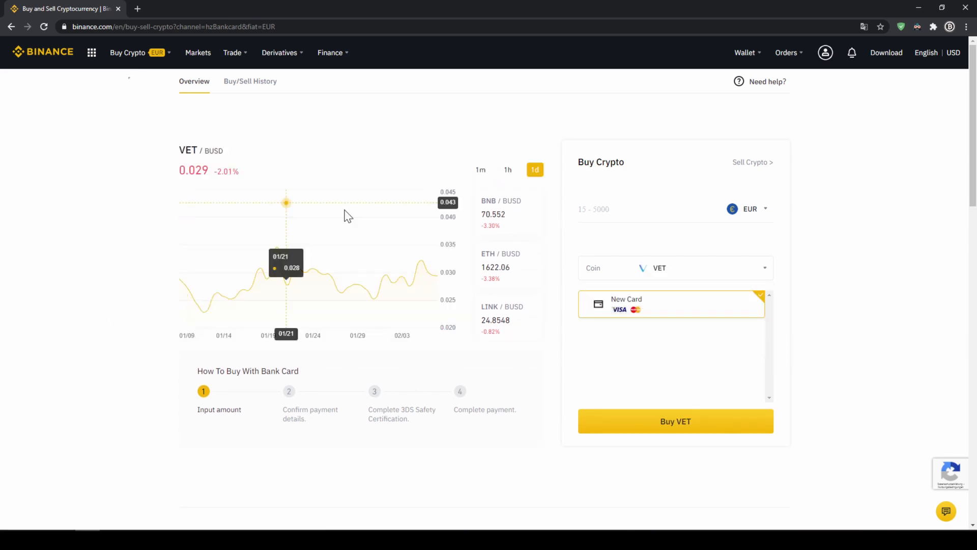
# Step: Look through the payment currencies available for the VET card purchase, keeping EUR
pyautogui.click(765, 214)
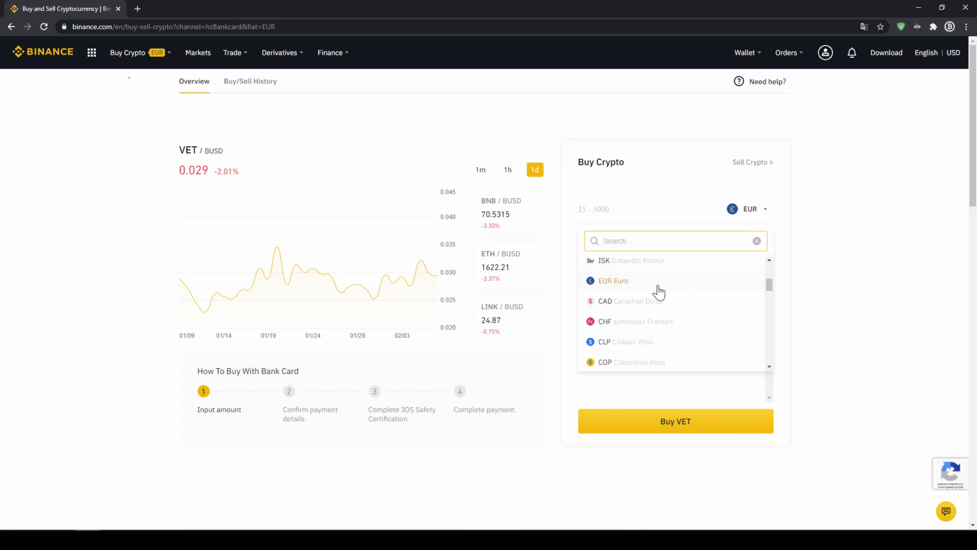
pyautogui.scroll(-5, 651, 289)
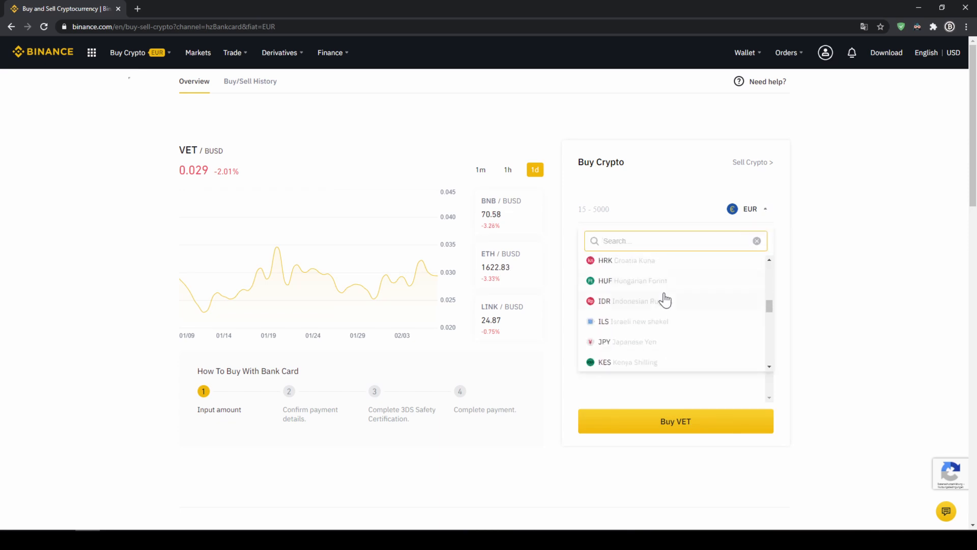
pyautogui.scroll(8, 661, 306)
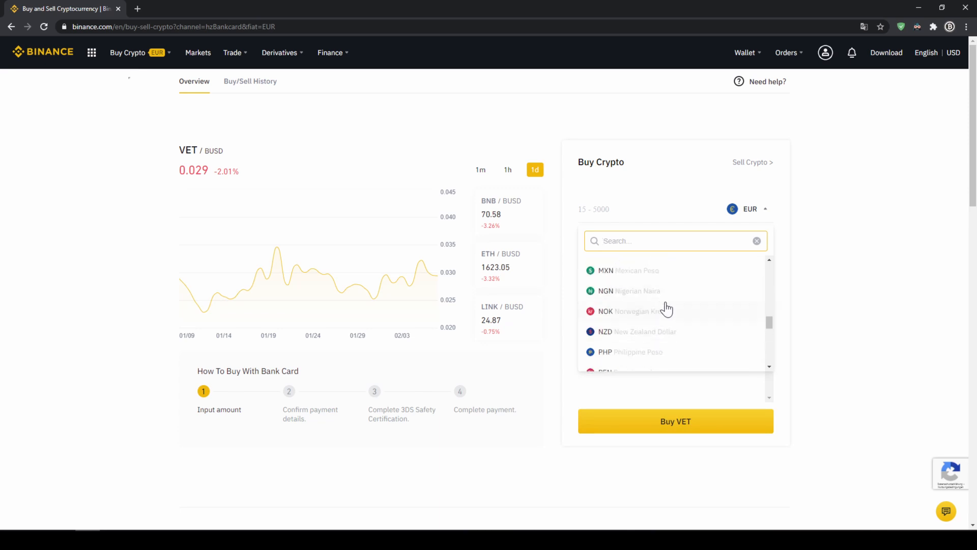
pyautogui.click(880, 214)
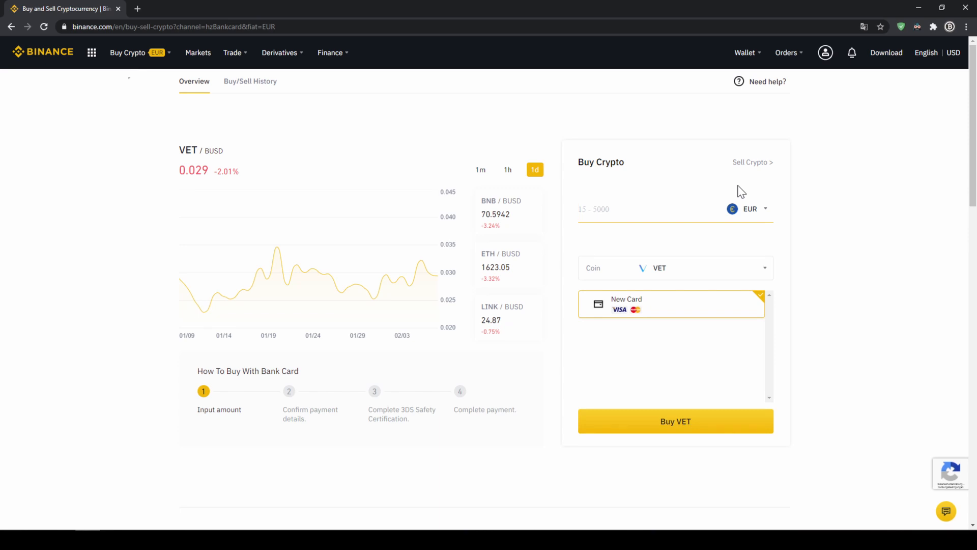
# Step: Enter 500 EUR as the amount to spend and check the estimated VET quantity
pyautogui.write('500')
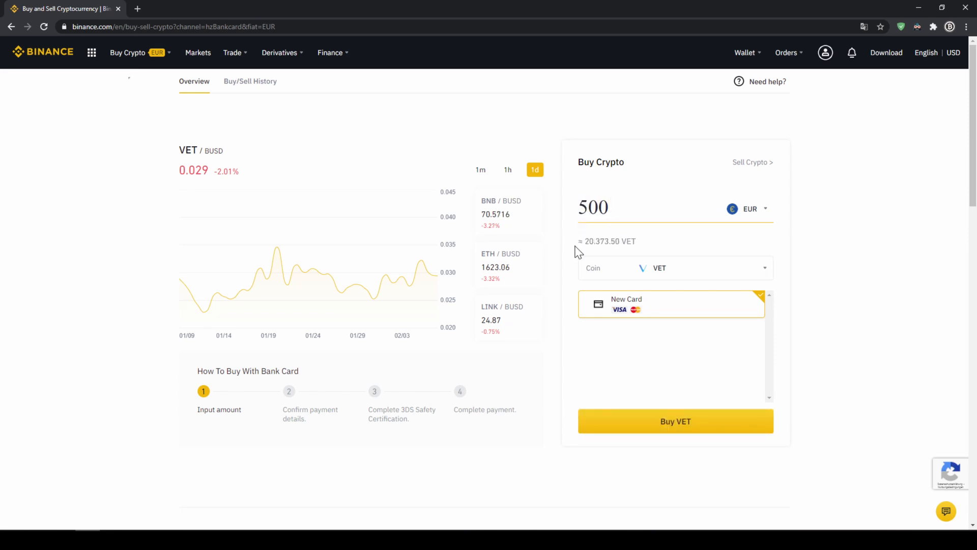
pyautogui.moveTo(585, 242); pyautogui.dragTo(610, 241)
pyautogui.click(679, 247)
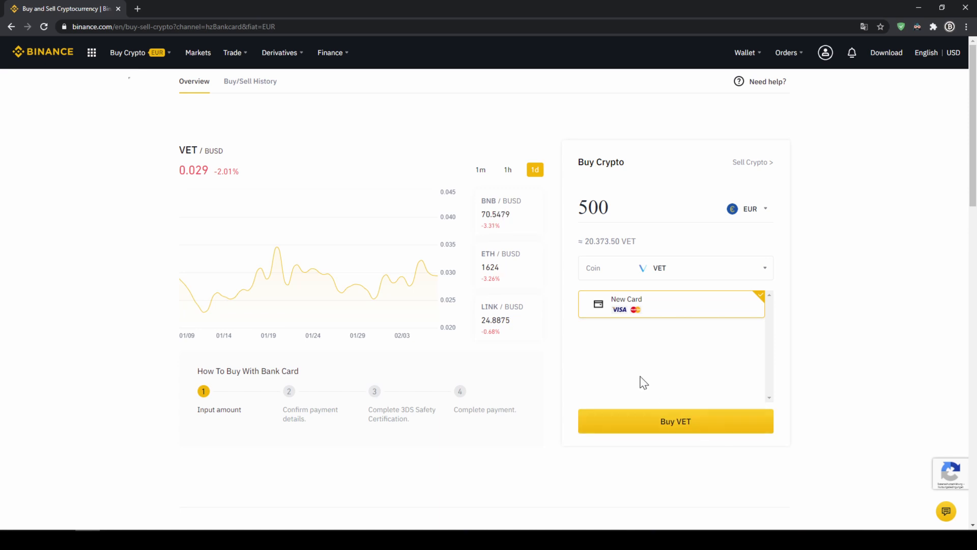
# Step: Switch to buying crypto with the EUR cash balance and choose VET as the coin to buy
pyautogui.moveTo(151, 53)
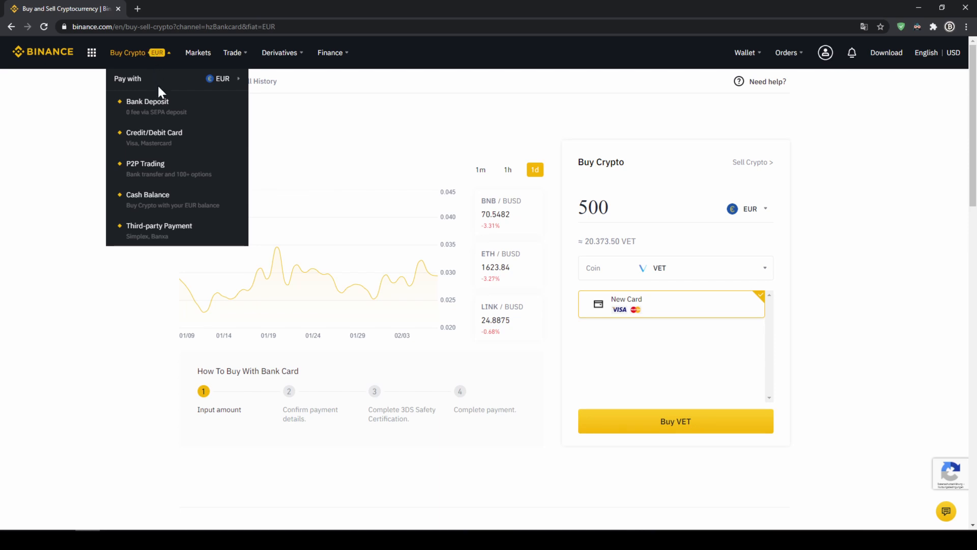
pyautogui.click(170, 203)
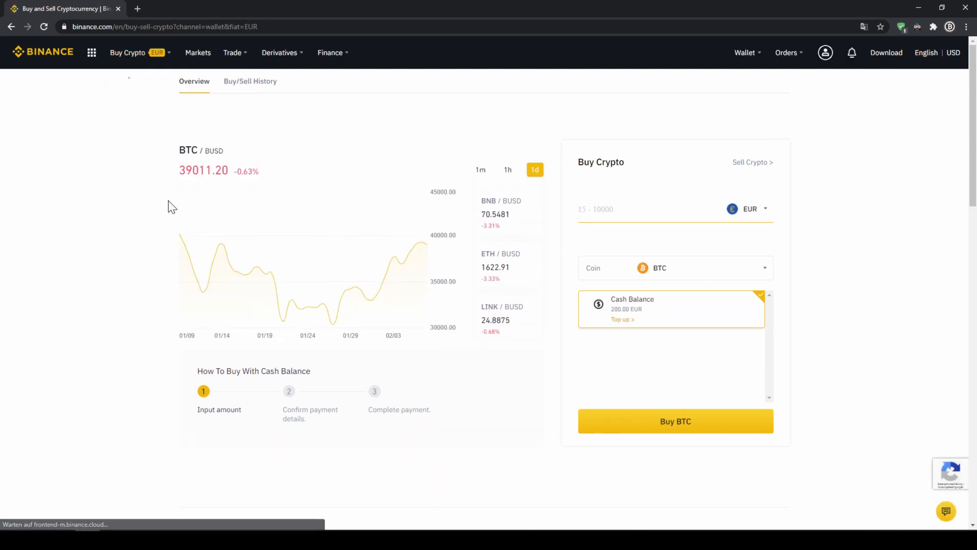
pyautogui.click(747, 275)
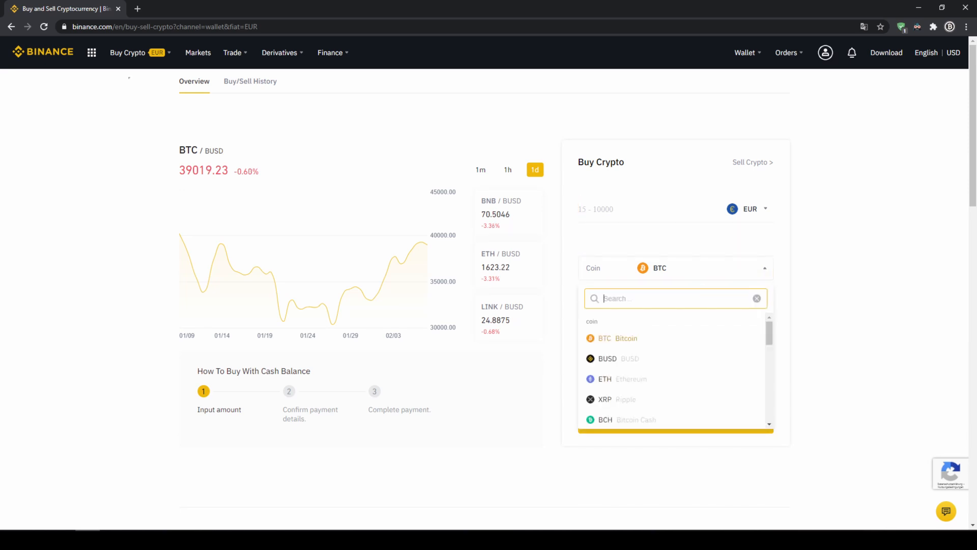
pyautogui.write('vet')
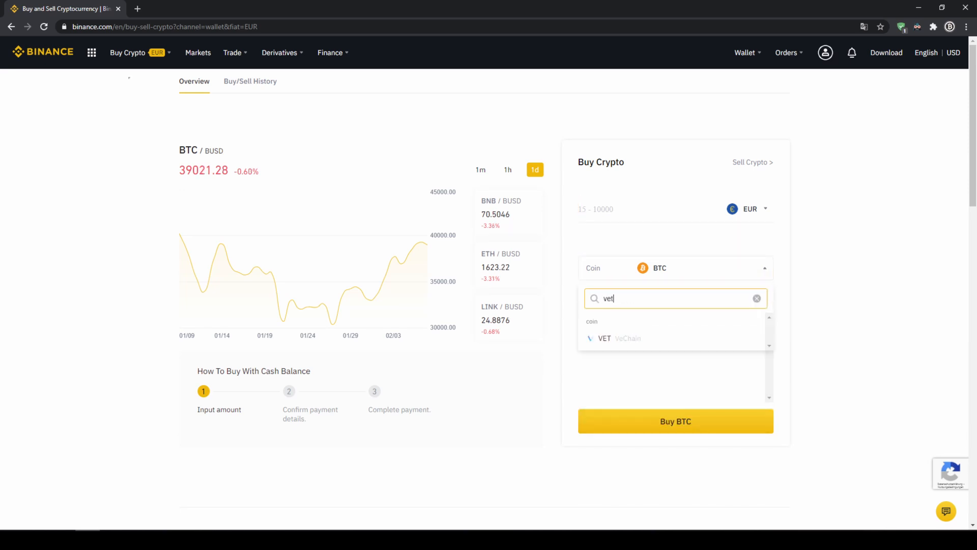
pyautogui.click(650, 338)
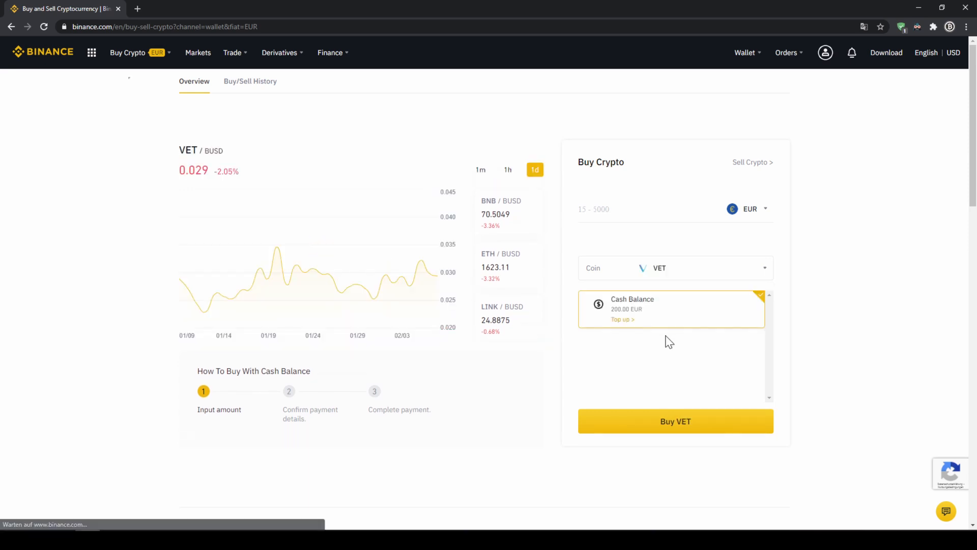
# Step: Look through the payment currencies available for the cash balance purchase of VET, keeping EUR
pyautogui.click(769, 216)
pyautogui.scroll(-5, 702, 286)
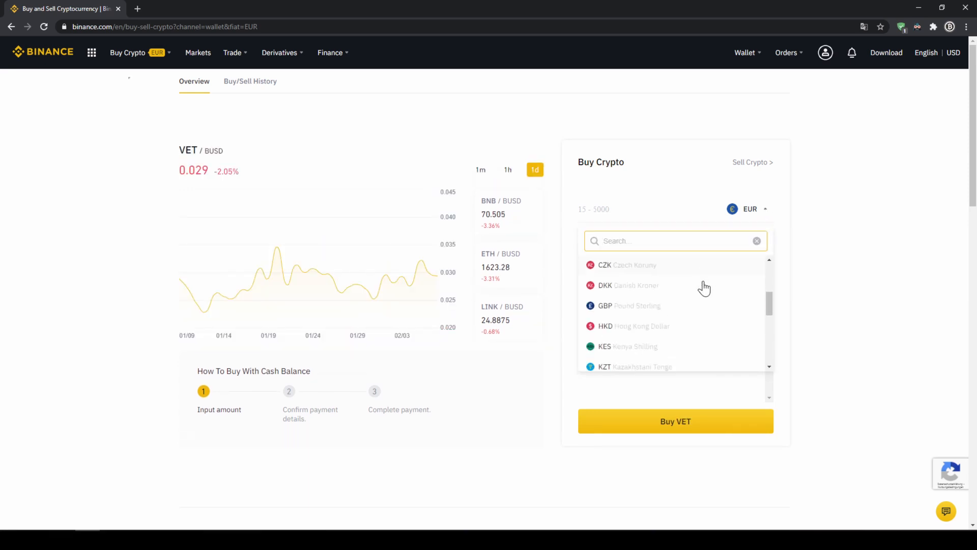
pyautogui.scroll(-2, 718, 288)
pyautogui.click(847, 252)
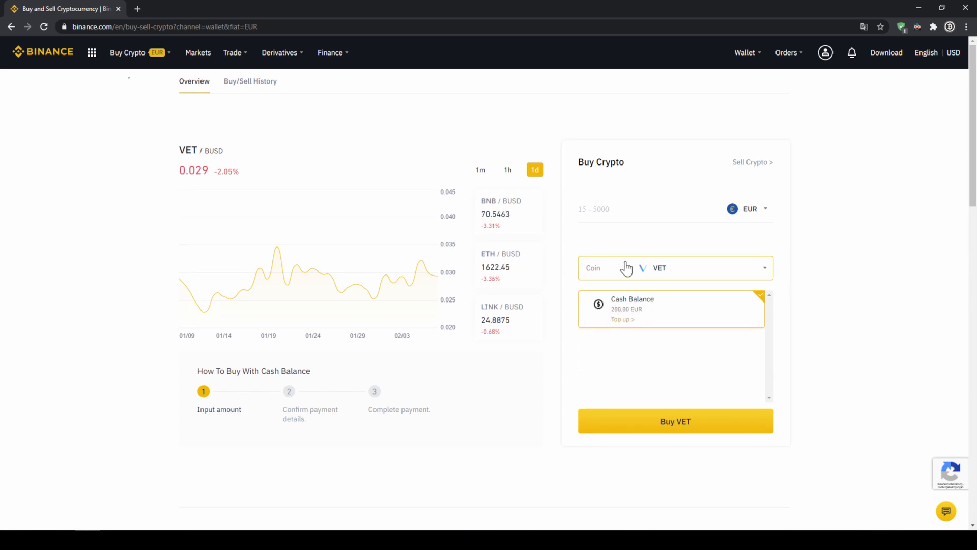
# Step: Enter 200 EUR as the amount to spend, check the estimated VET quantity, and proceed to the order confirmation
pyautogui.click(580, 208)
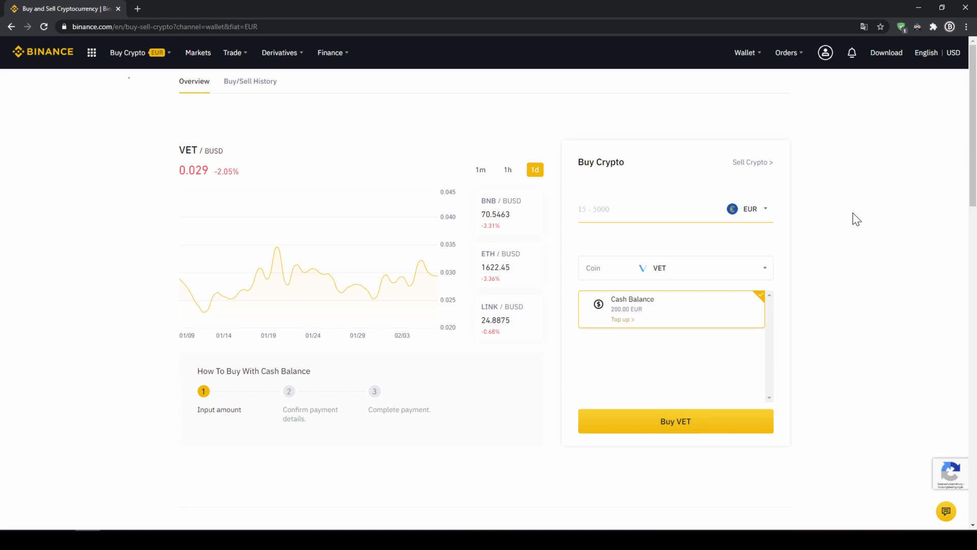
pyautogui.write('200')
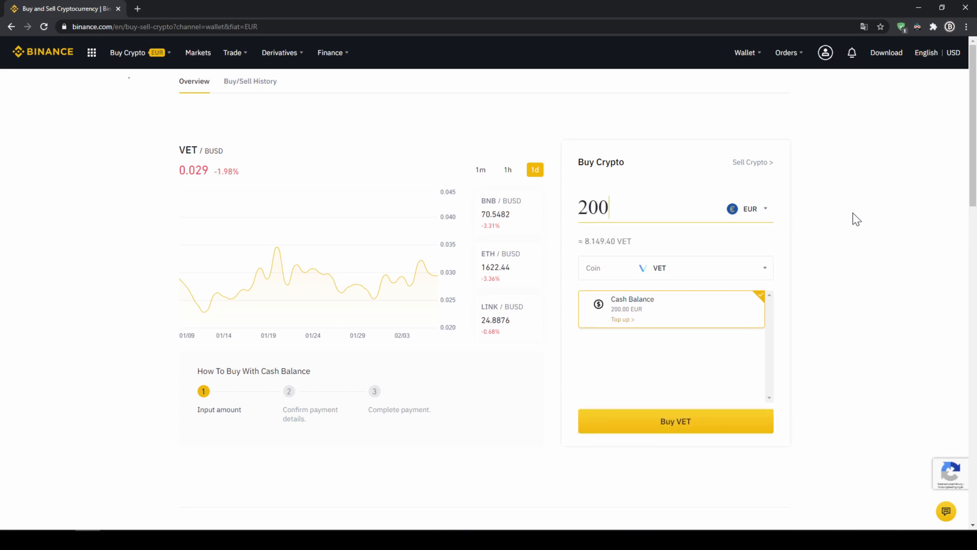
pyautogui.moveTo(583, 241); pyautogui.dragTo(622, 242)
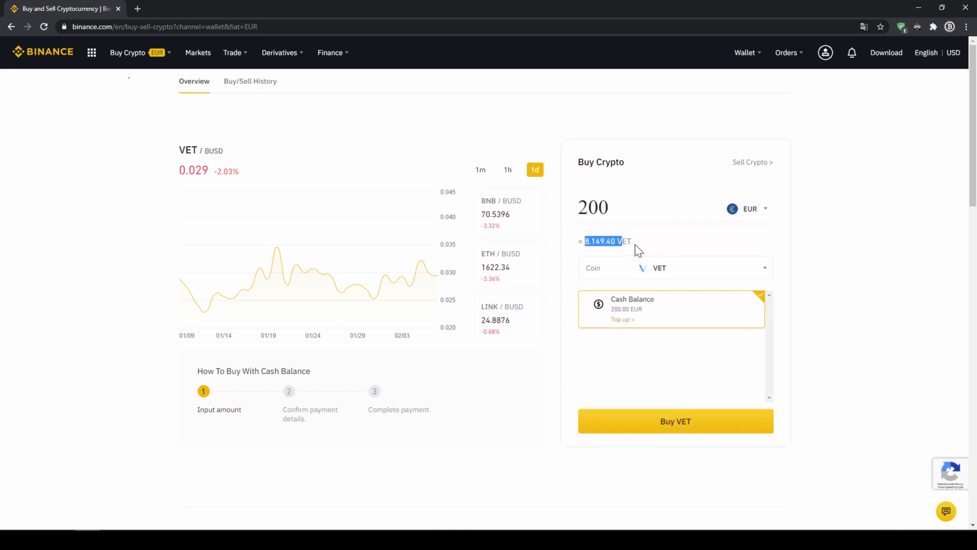
pyautogui.click(839, 255)
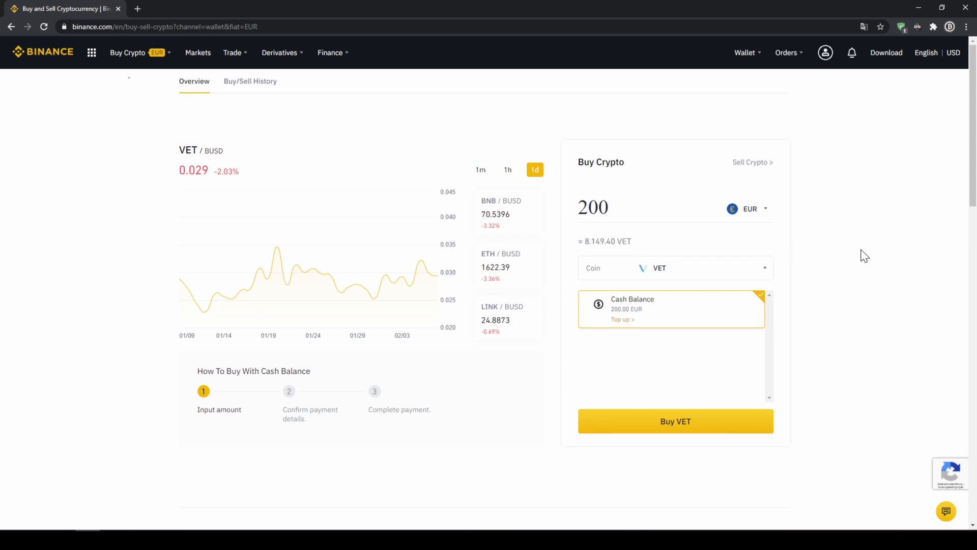
pyautogui.click(694, 427)
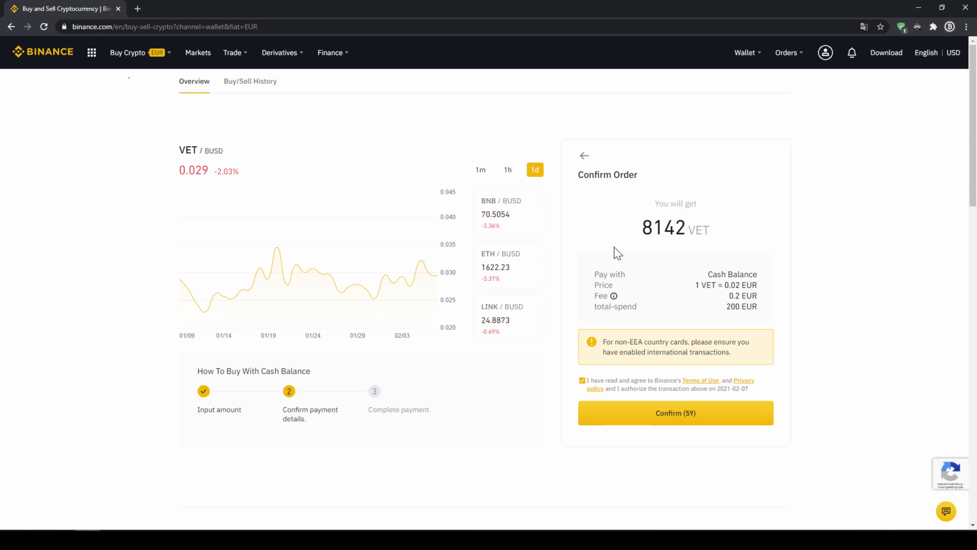
# Step: Review the VET quantity, unit price, fee and total spend in the order confirmation
pyautogui.moveTo(640, 227); pyautogui.dragTo(686, 227)
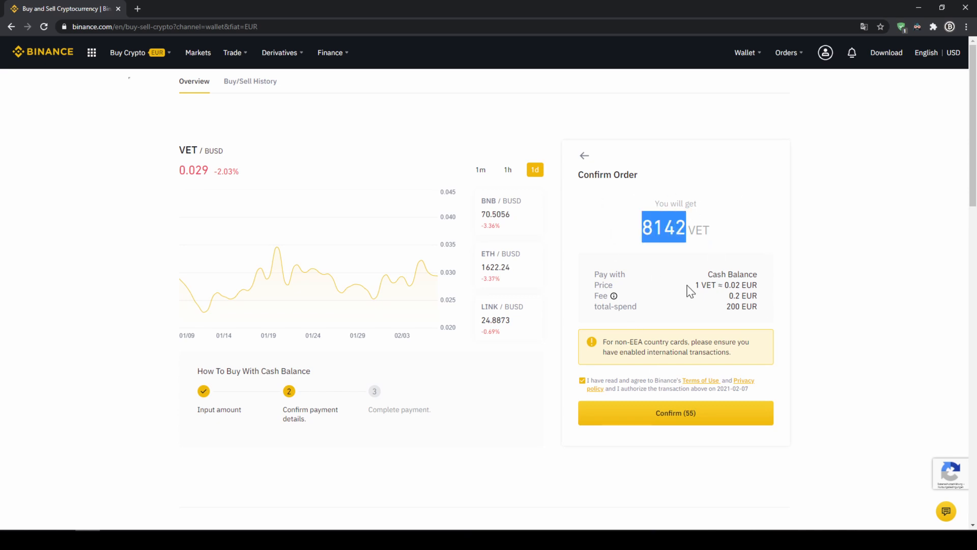
pyautogui.moveTo(695, 285); pyautogui.dragTo(758, 296)
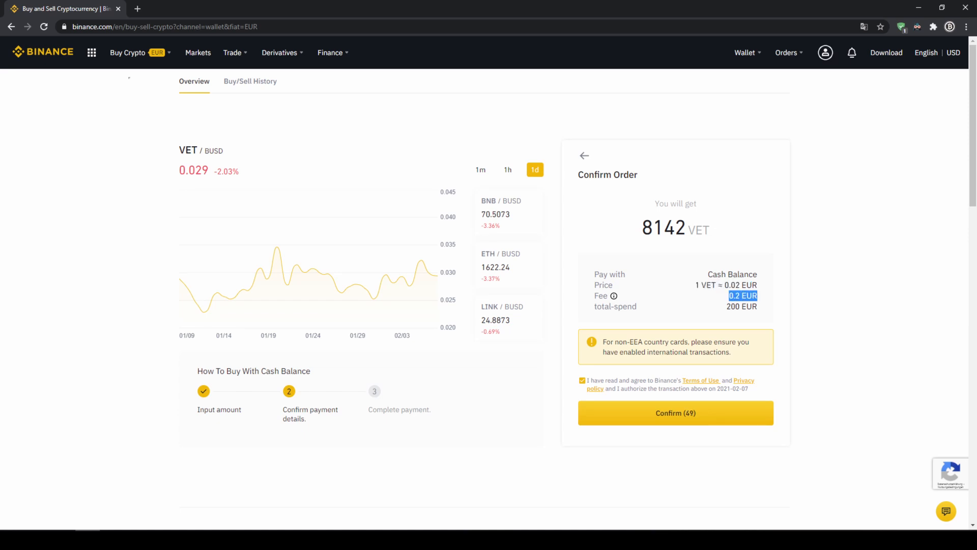
pyautogui.moveTo(726, 306); pyautogui.dragTo(761, 311)
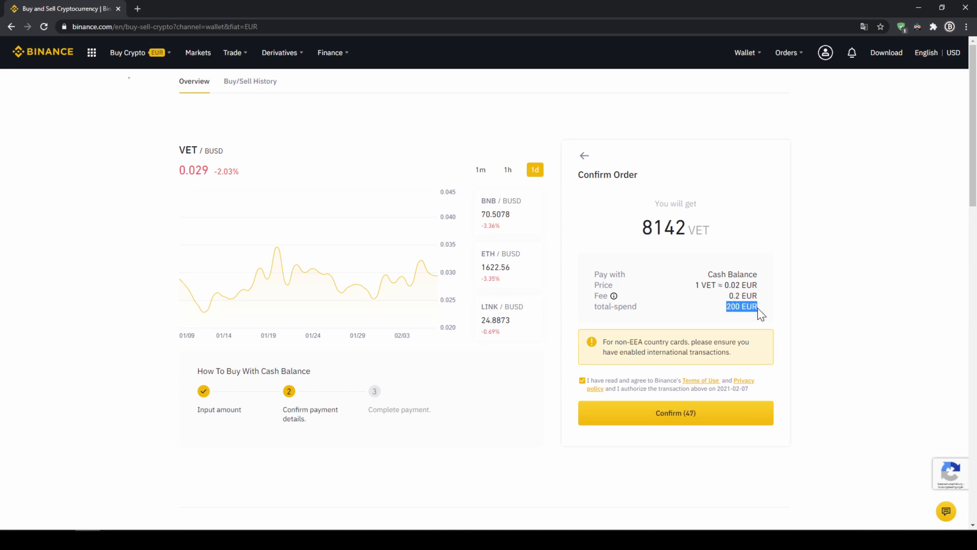
pyautogui.click(786, 297)
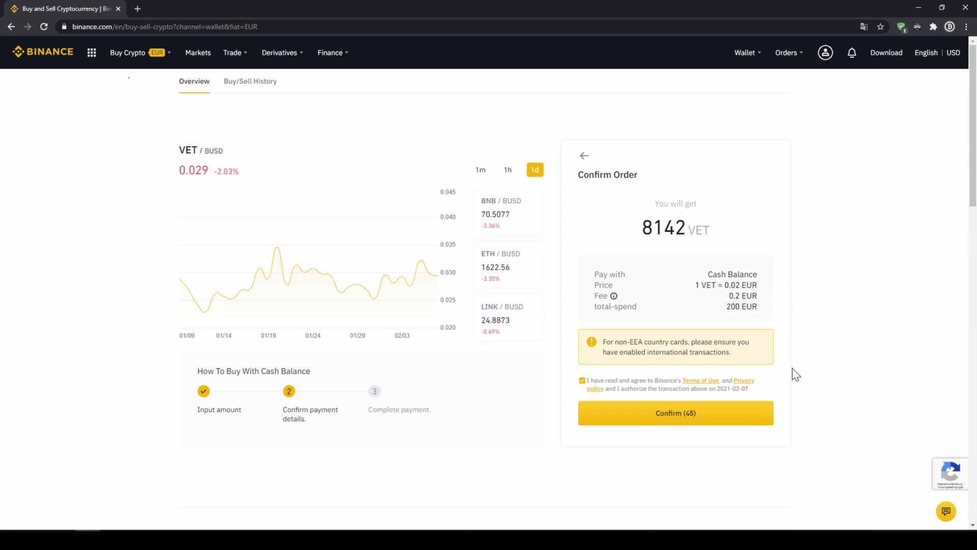